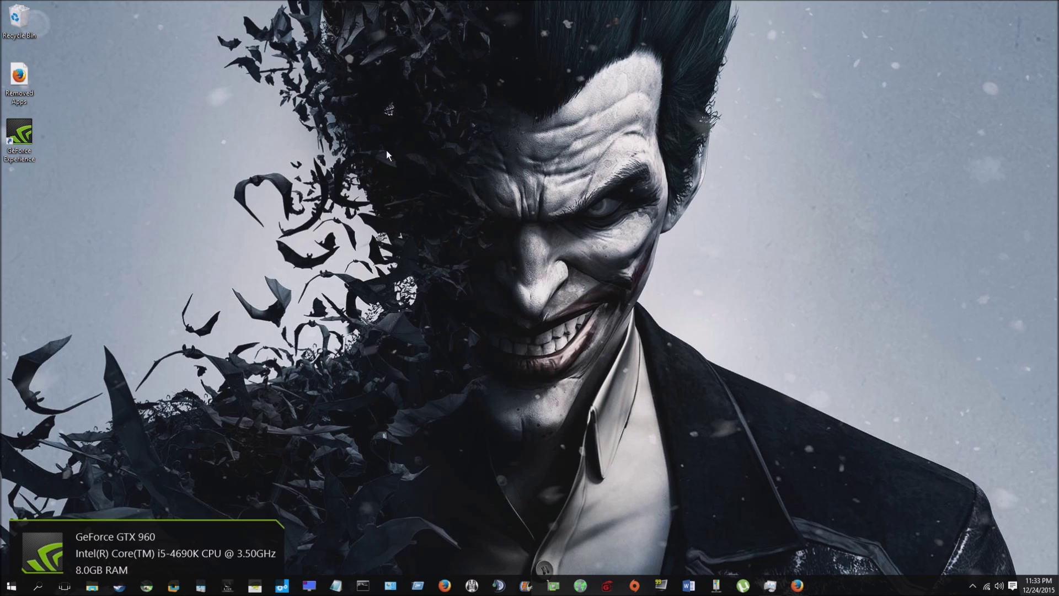
Step: Open Task Manager from the taskbar, centre it, and end the Cortana process
click(769, 586)
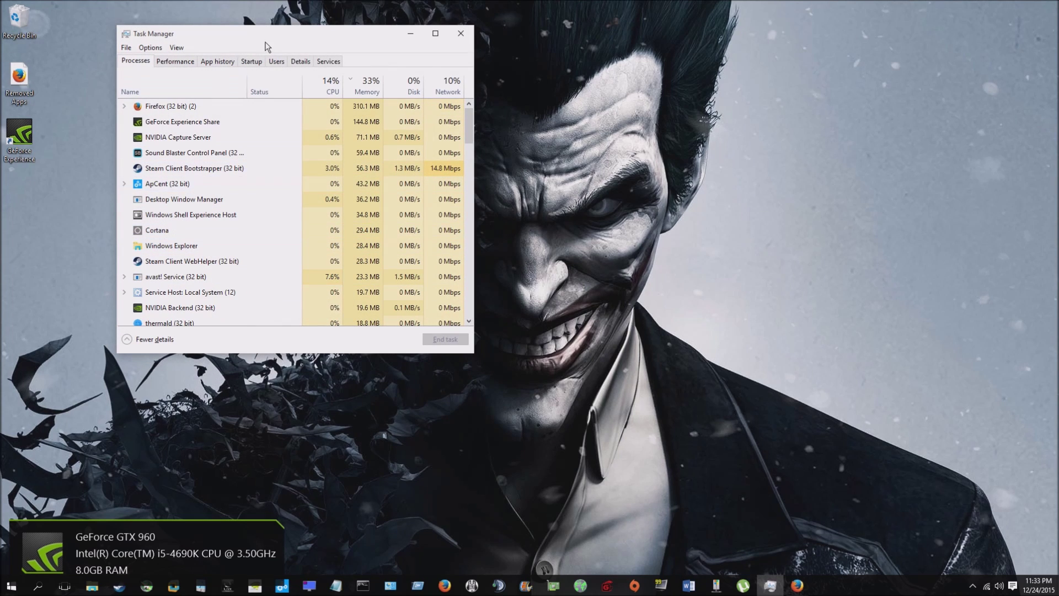
drag(281, 39, 455, 75)
right_click(350, 266)
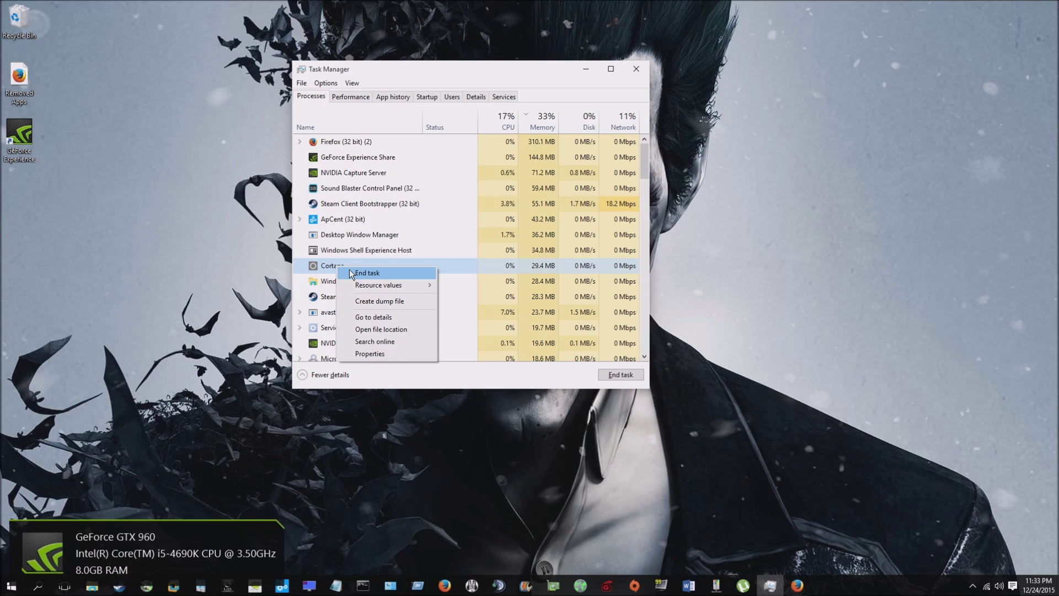
click(367, 273)
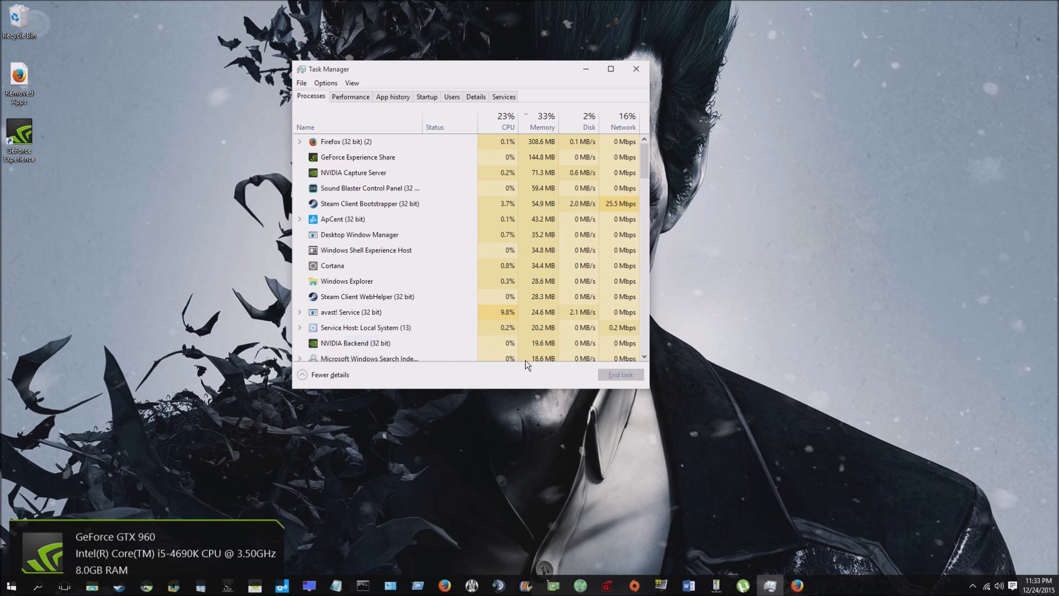
Step: End Cortana again each time it relaunches in the process list
right_click(339, 268)
click(385, 278)
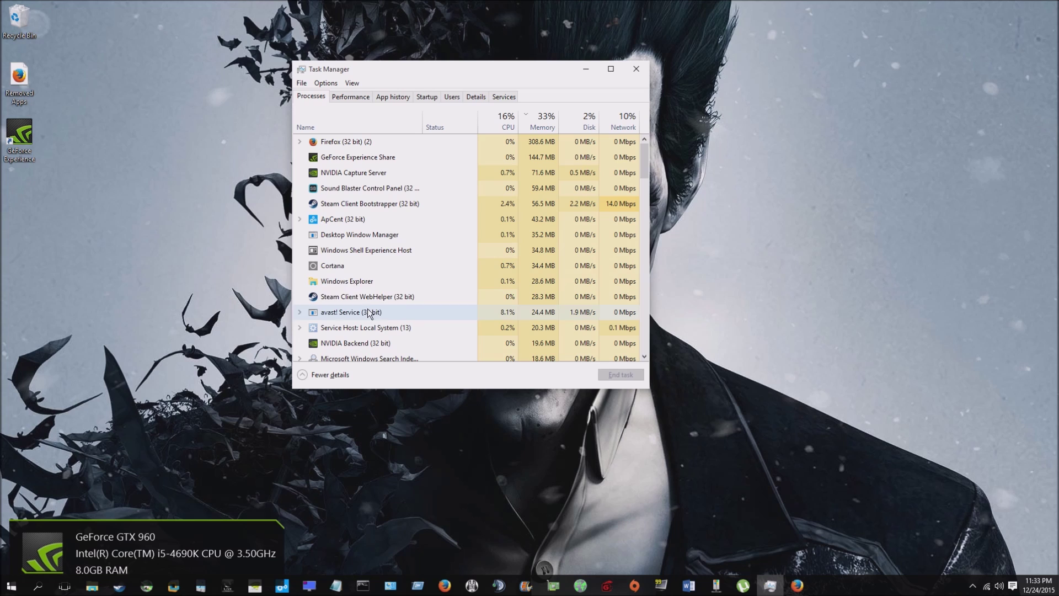
right_click(343, 266)
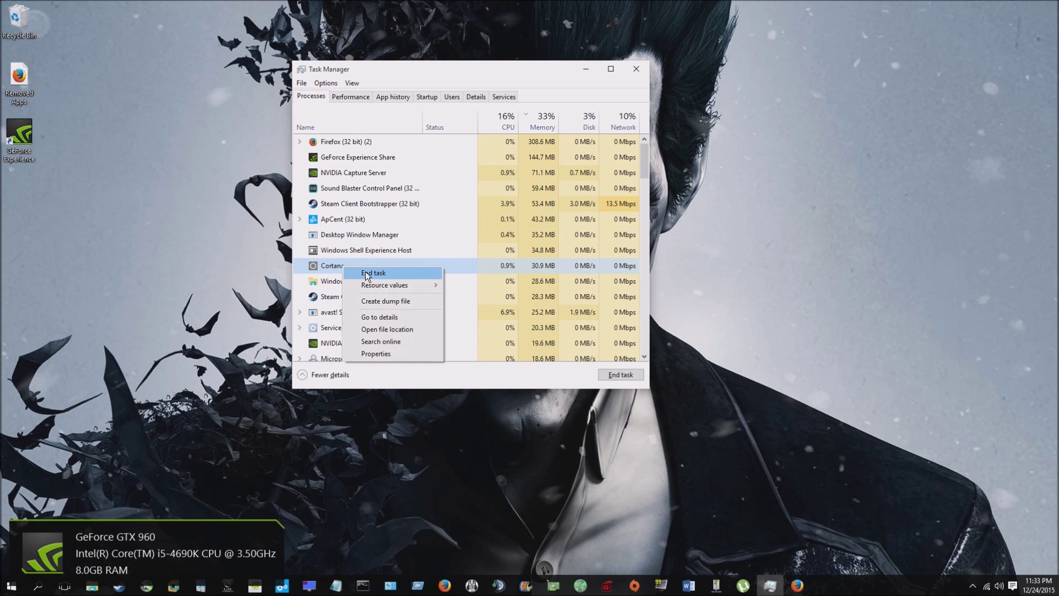
click(369, 273)
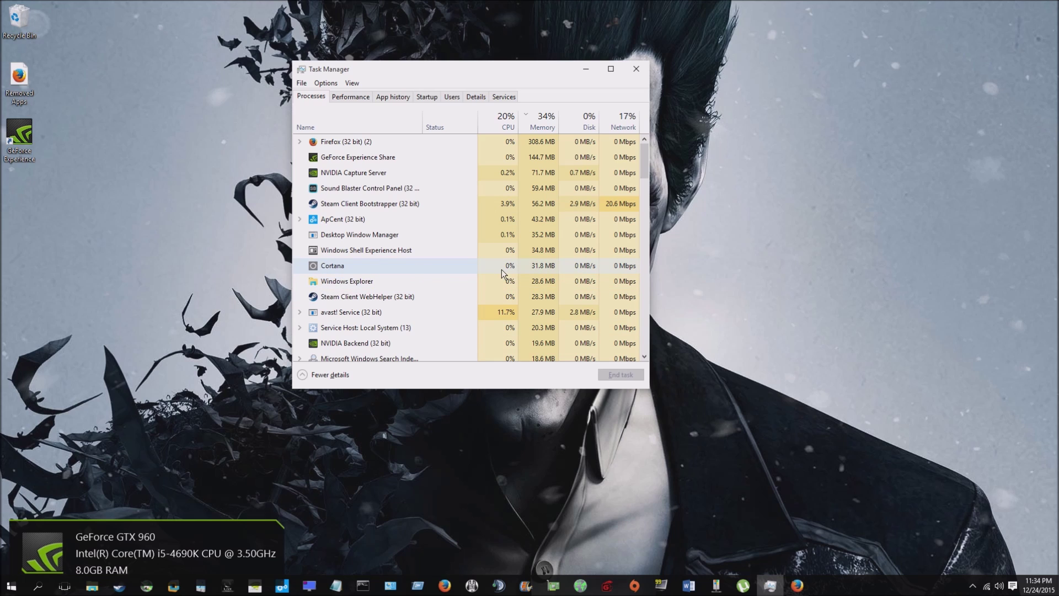
right_click(348, 266)
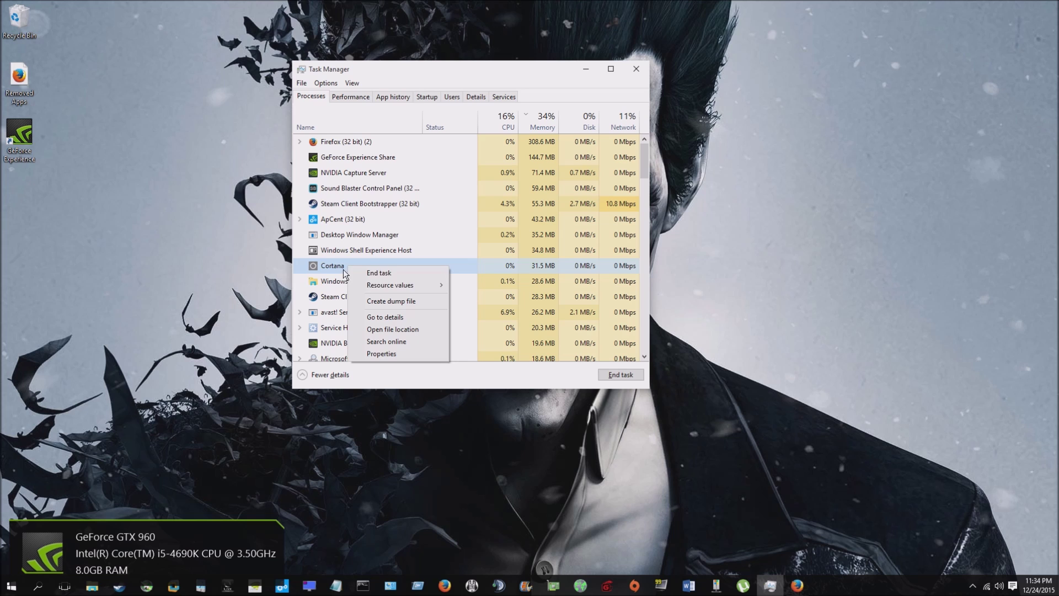
Step: Open Cortana's folder in SystemApps and arrange Explorer beside Task Manager
click(408, 330)
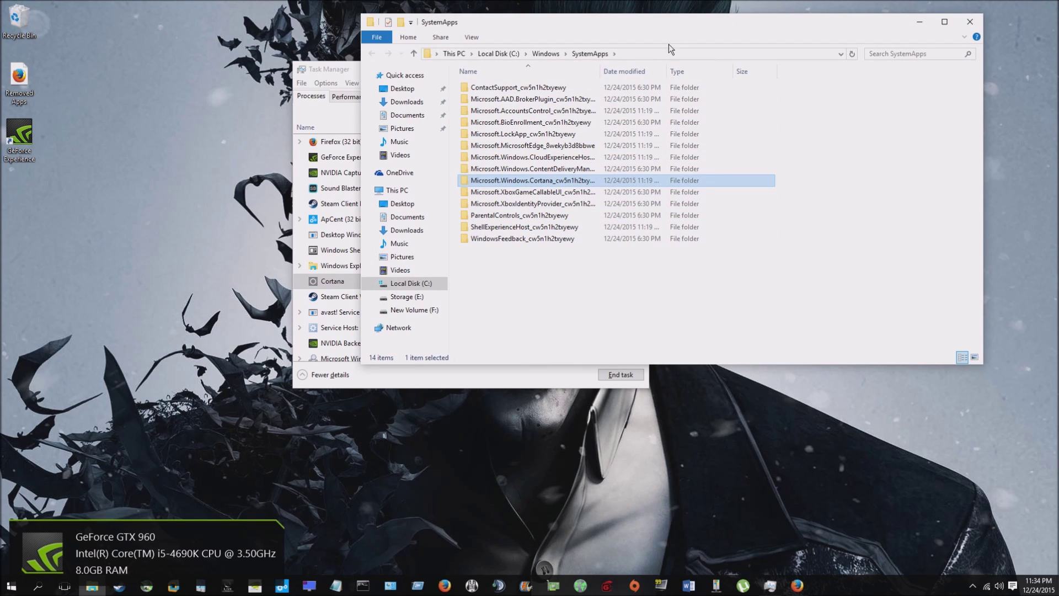
drag(668, 22, 731, 72)
click(386, 69)
drag(386, 69, 153, 73)
click(614, 80)
drag(614, 80, 607, 82)
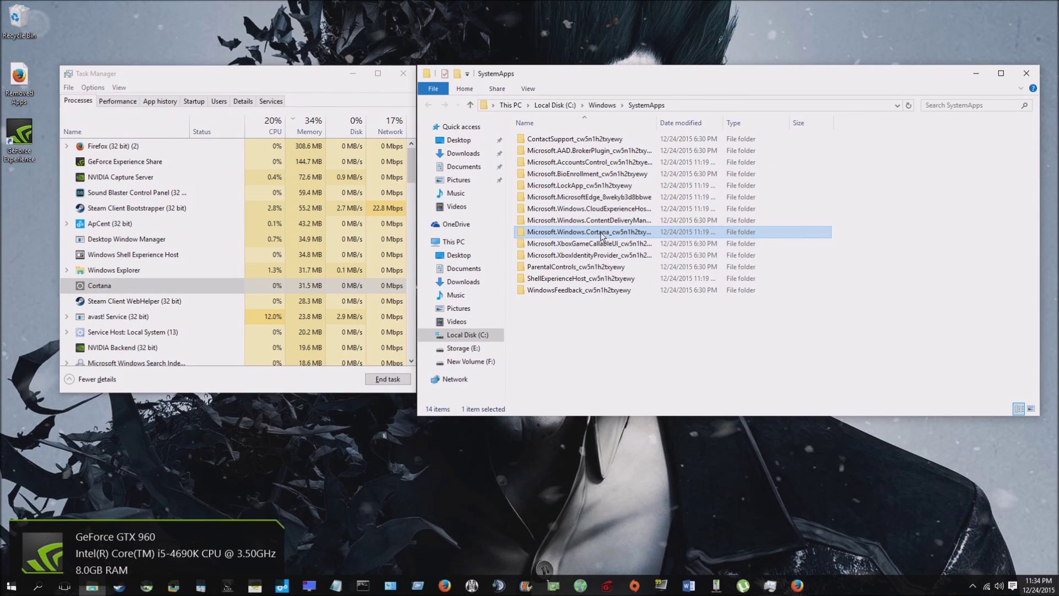
Step: Rename the Cortana folder, appending '.b' of the .bak suffix to its name
right_click(650, 232)
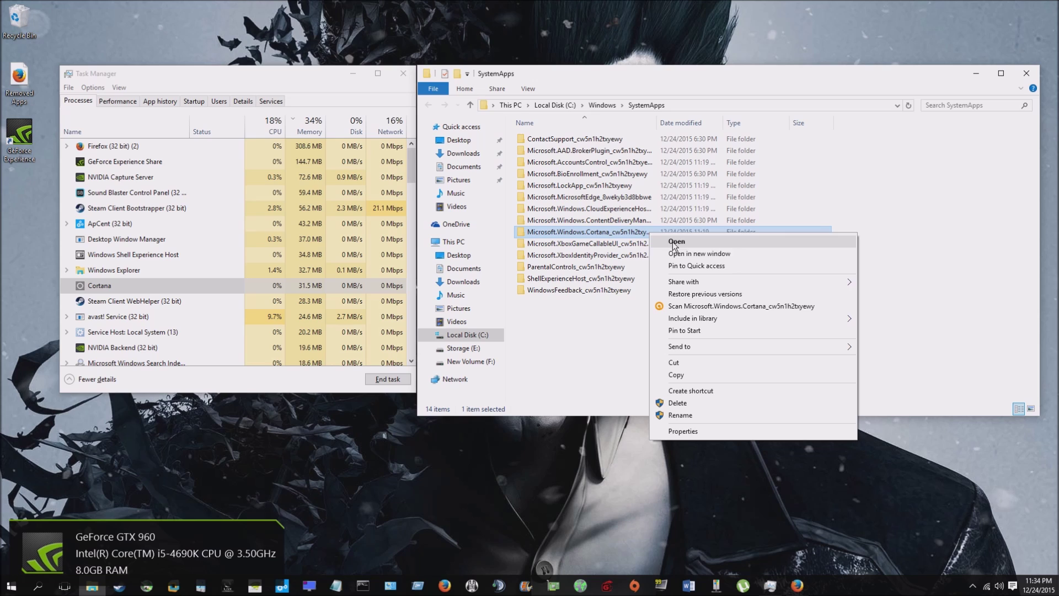
click(680, 415)
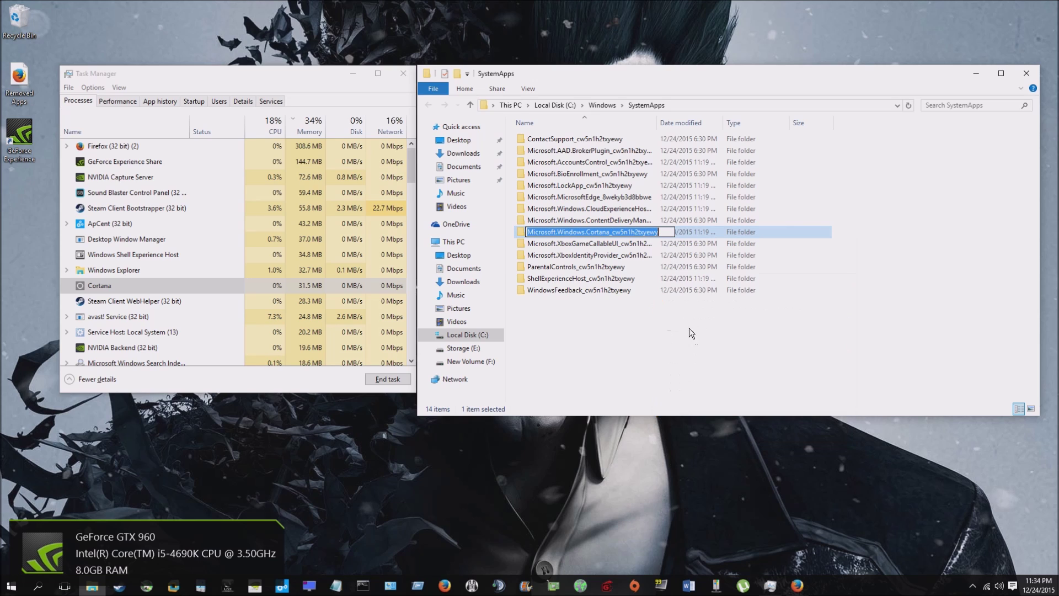
click(664, 233)
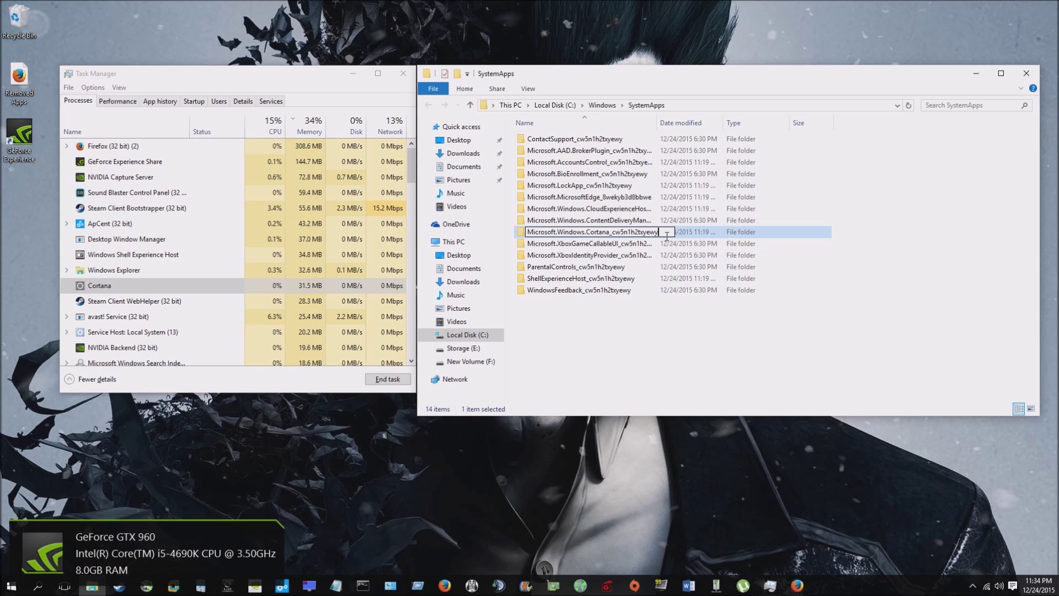
text(.bak)
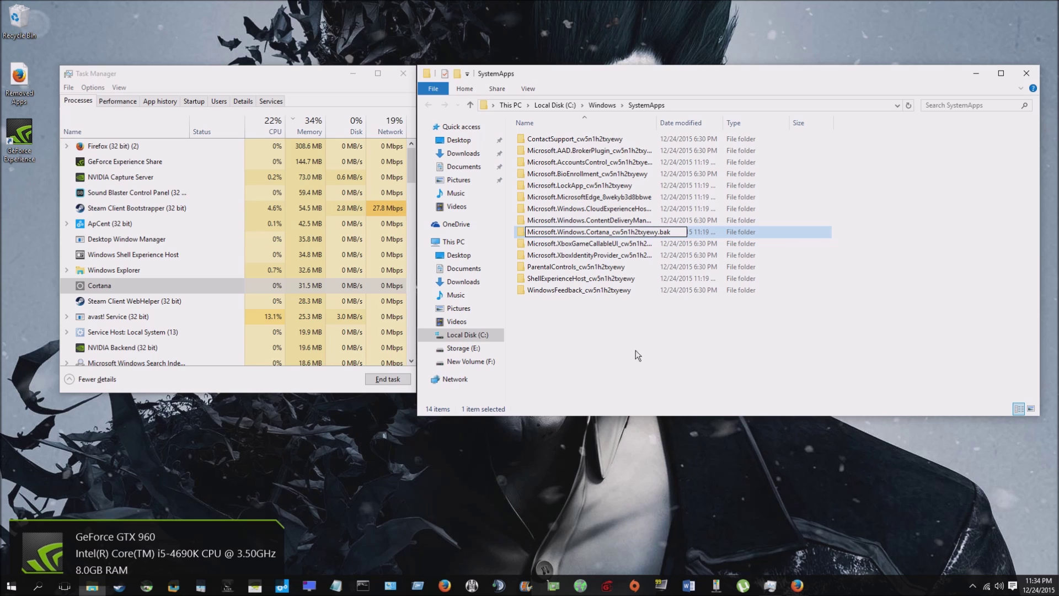
Step: Confirm the .bak name and move the Folder In Use warning aside
click(614, 365)
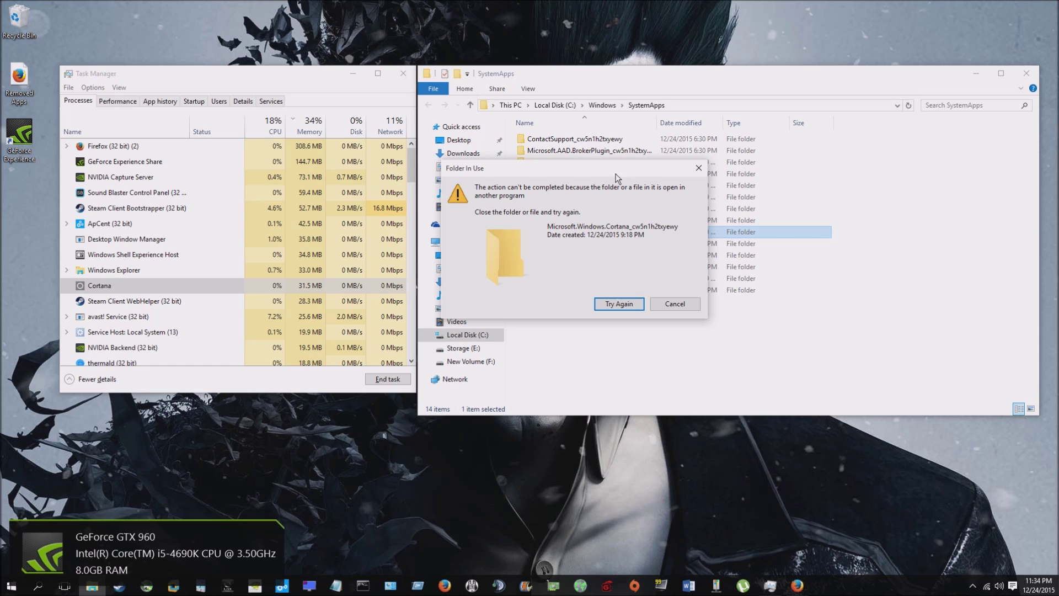
drag(608, 175, 617, 172)
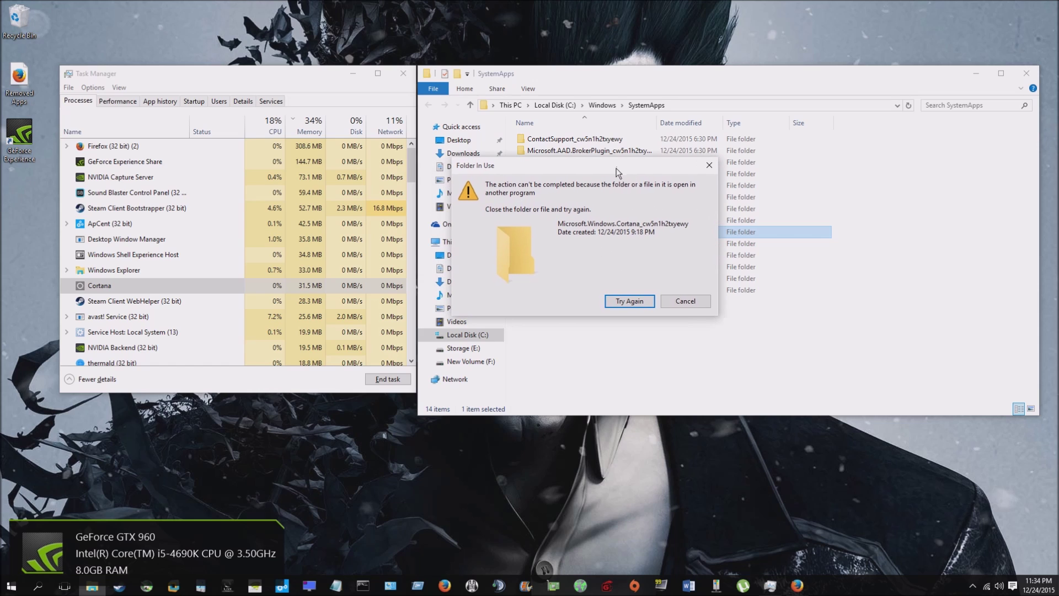
right_click(102, 288)
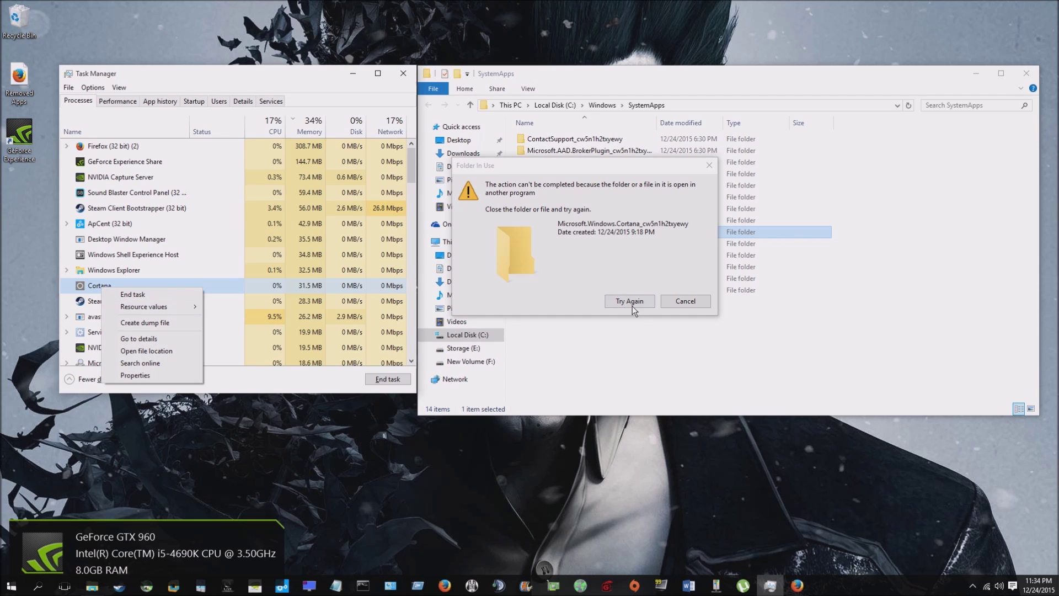
drag(610, 172, 457, 175)
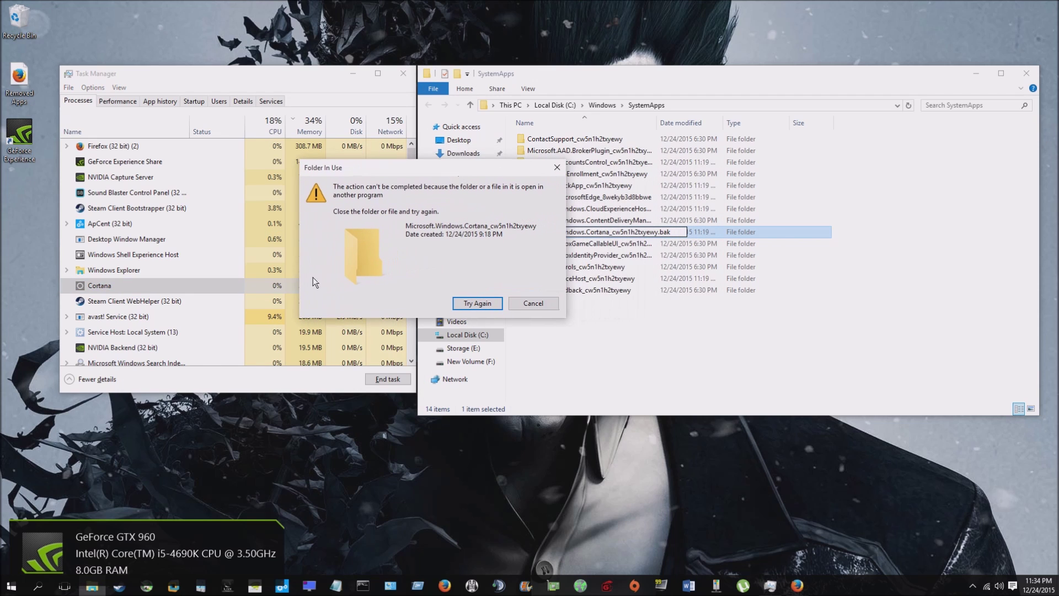
Step: End Cortana in Task Manager and retry the folder rename
right_click(98, 287)
click(114, 295)
click(488, 303)
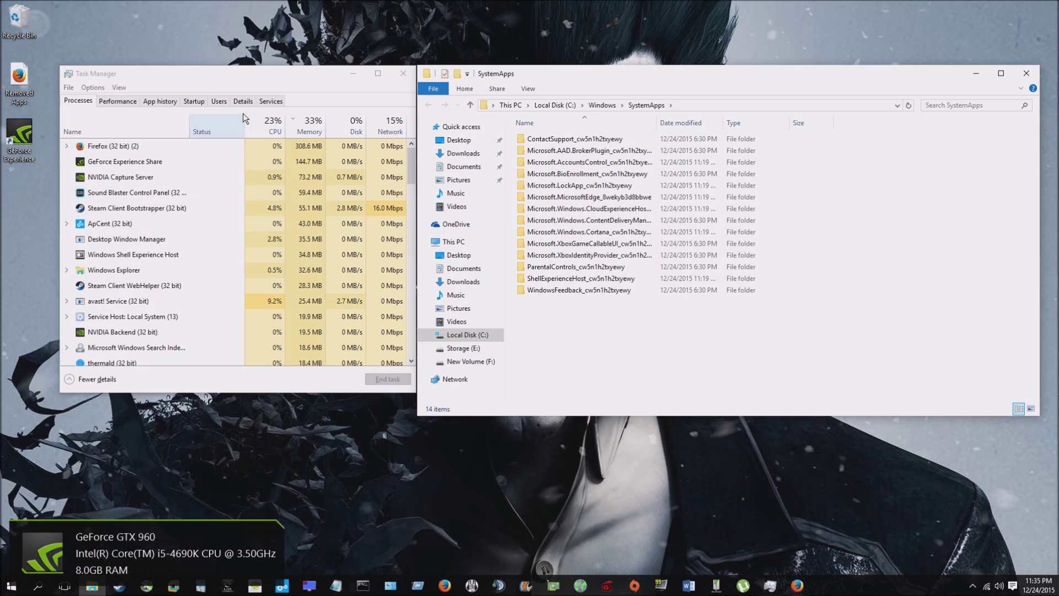
click(291, 83)
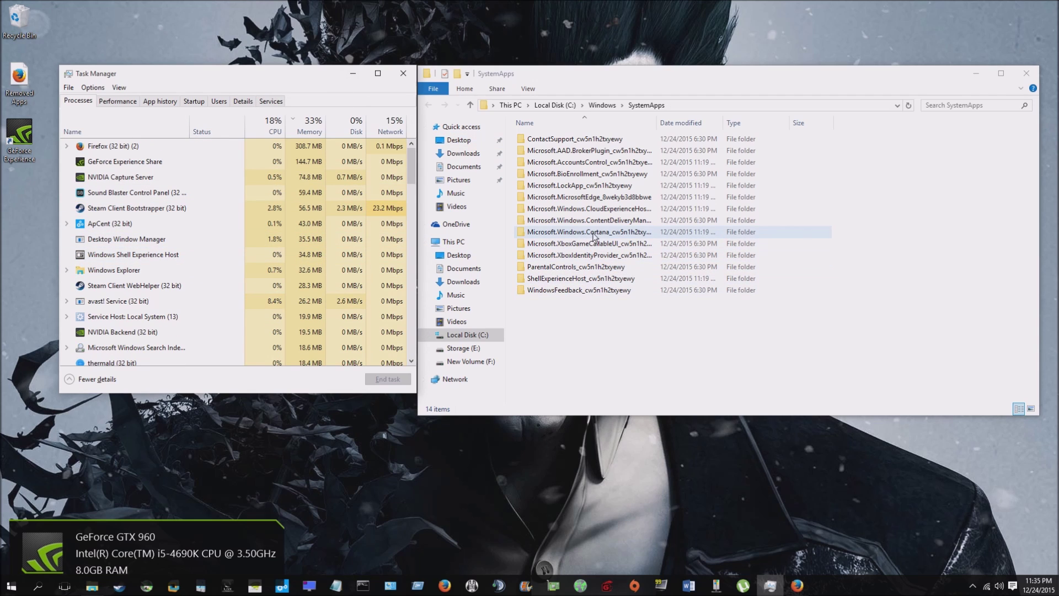
click(650, 232)
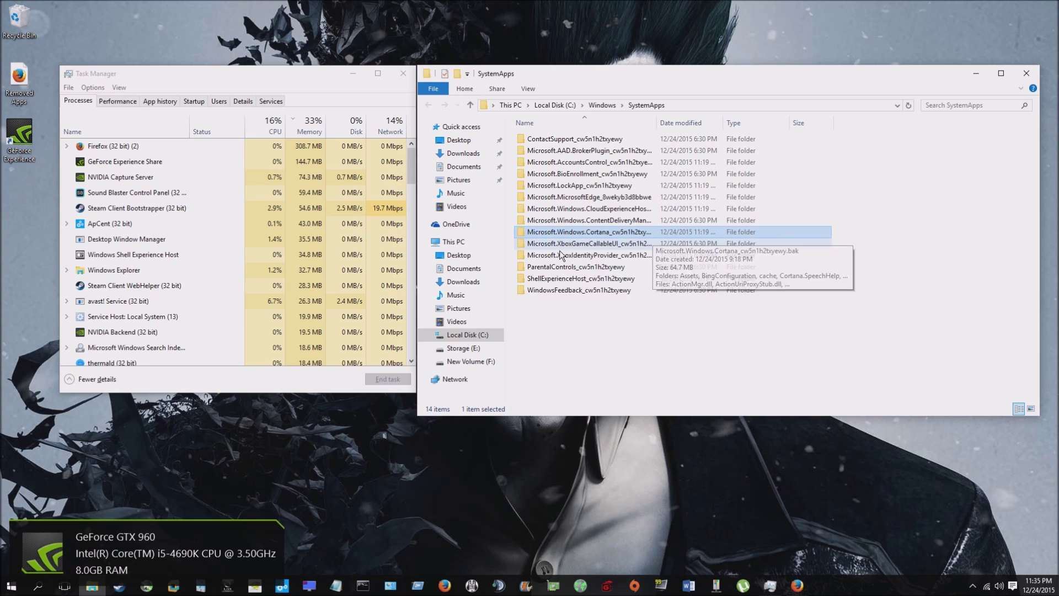
mouse_move(605, 236)
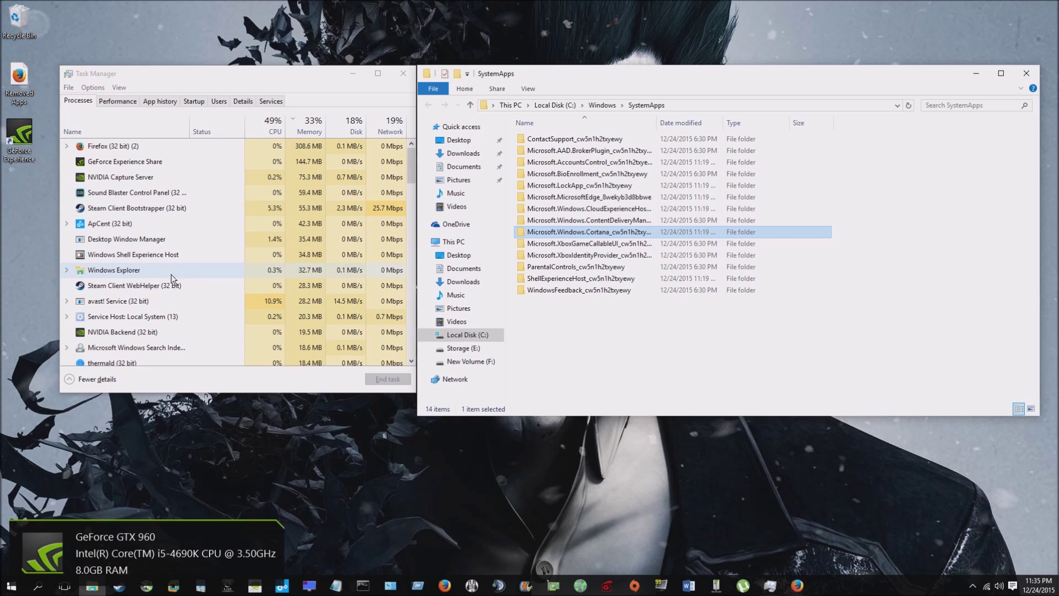
scroll(166, 279, down, 3)
scroll(160, 286, up, 3)
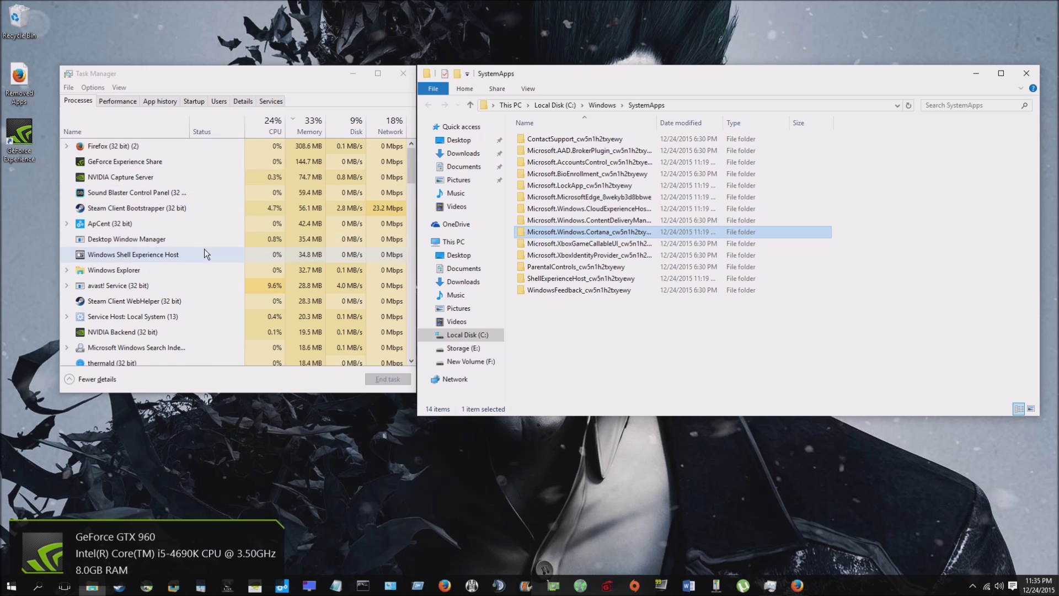
right_click(654, 233)
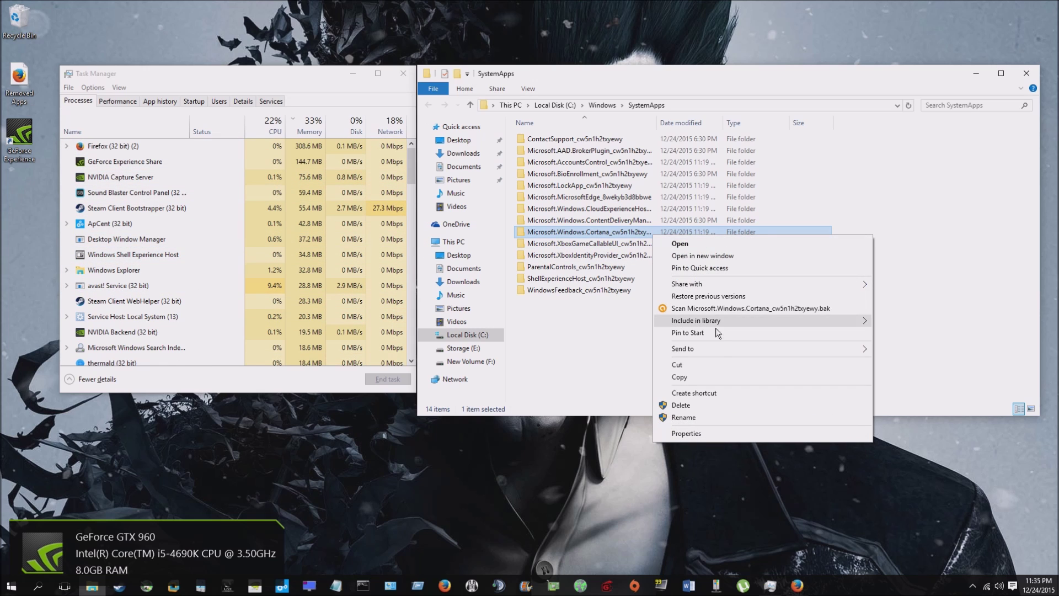
click(692, 418)
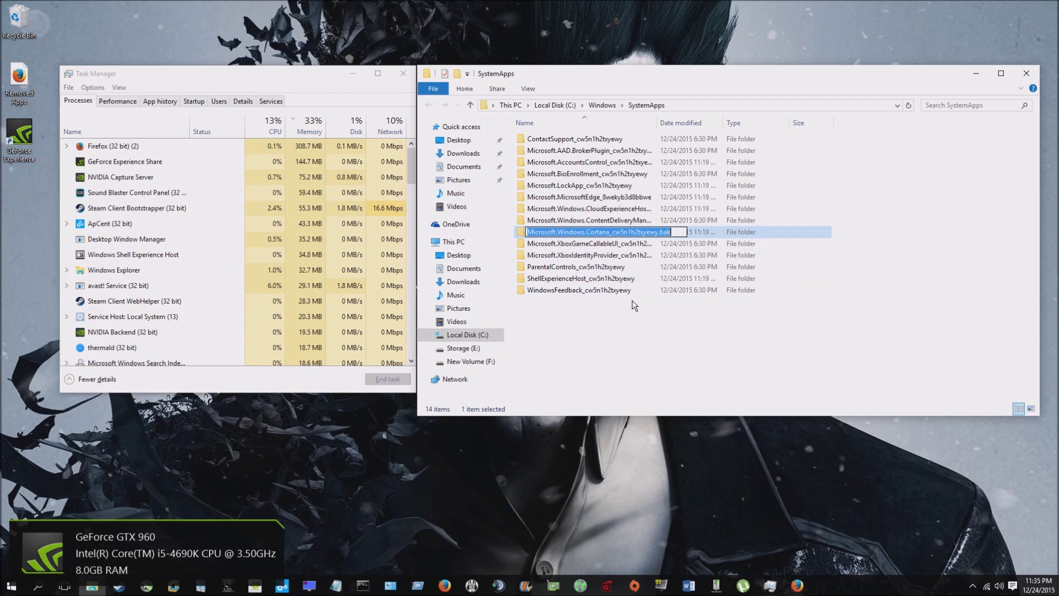
click(614, 375)
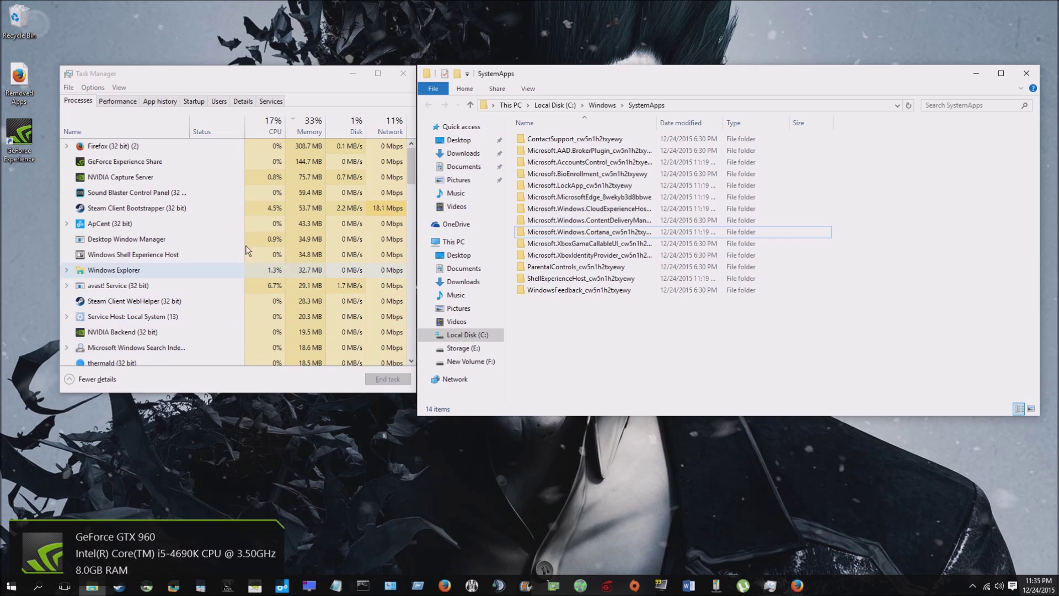